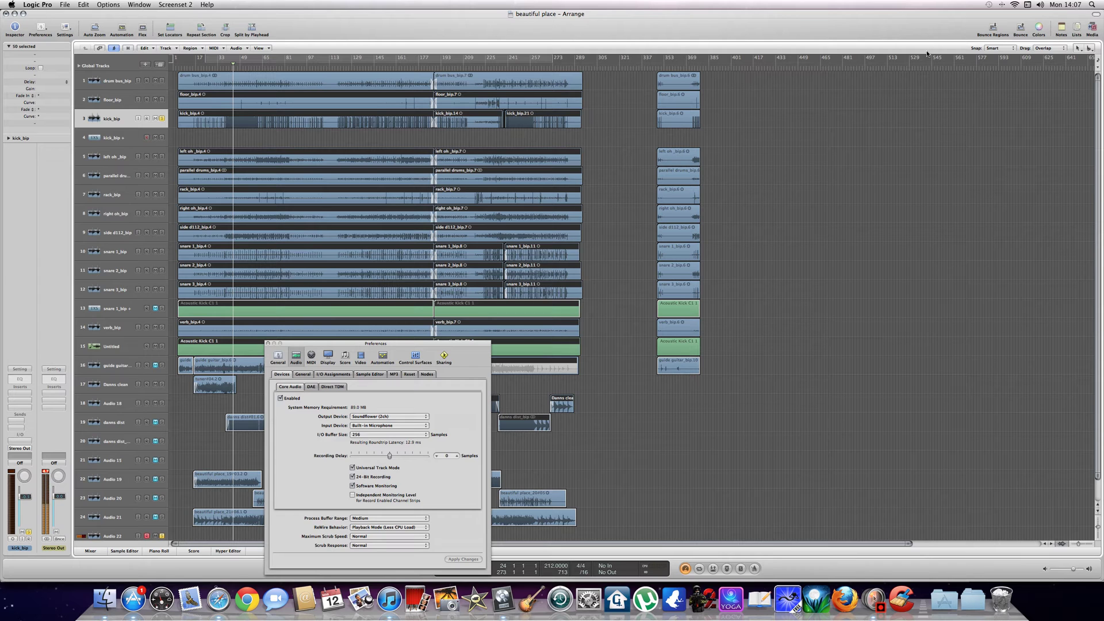
# Deselect all regions, cycle bars 33 to 65 and start playback
pyautogui.click(851, 87)
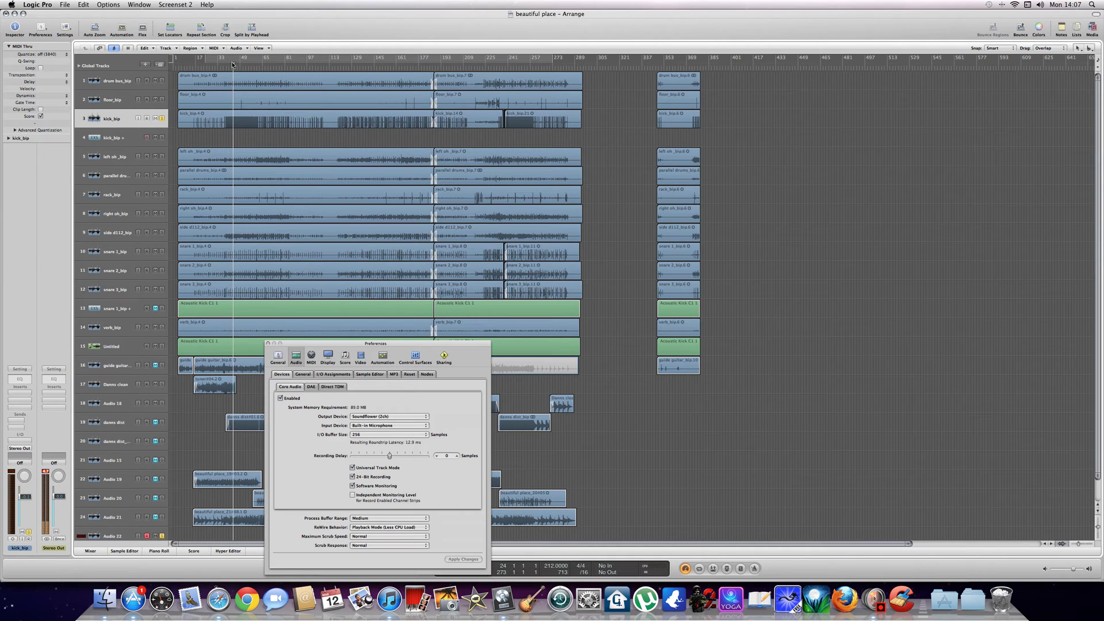
pyautogui.moveTo(230, 59); pyautogui.dragTo(268, 64)
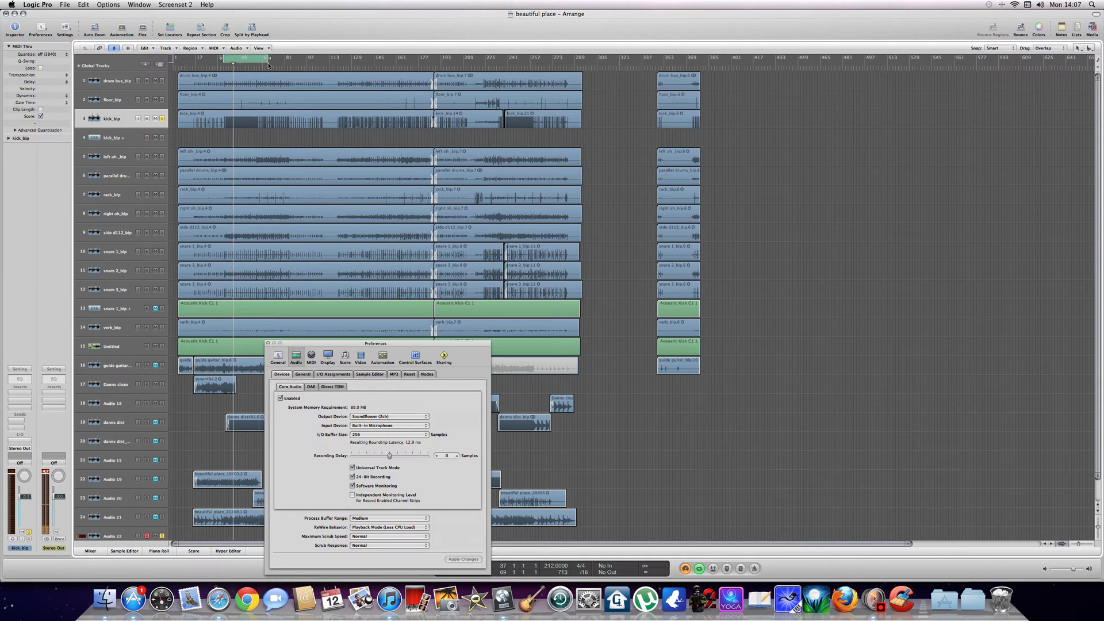
pyautogui.press('space')
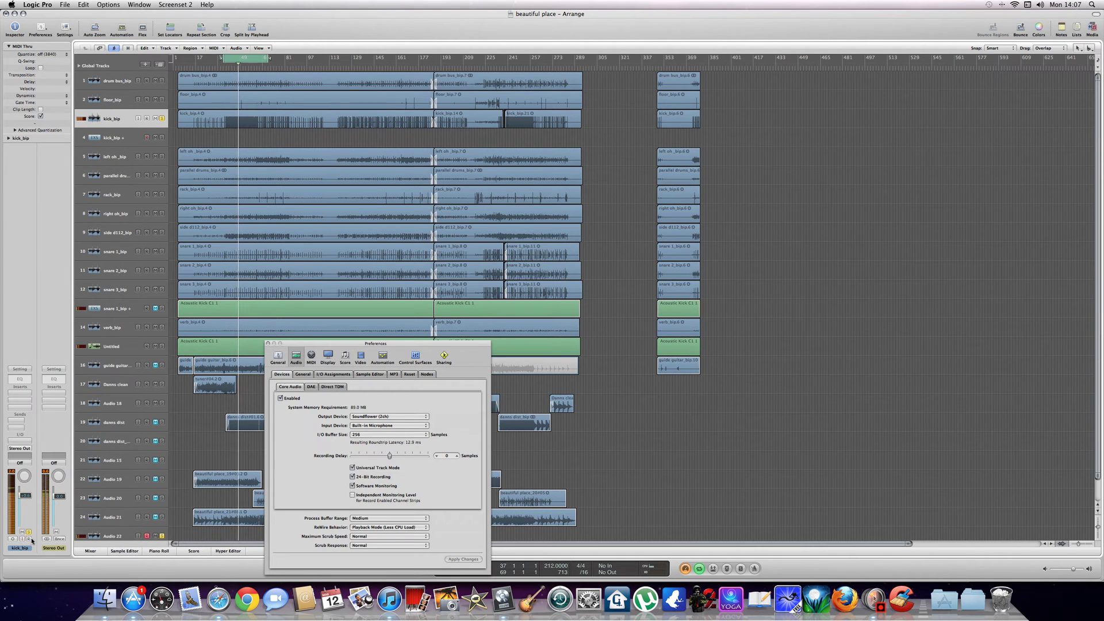
# Insert a Channel EQ on kick_bip with its analyzer on, and boost the 1200 Hz band
pyautogui.doubleClick(18, 378)
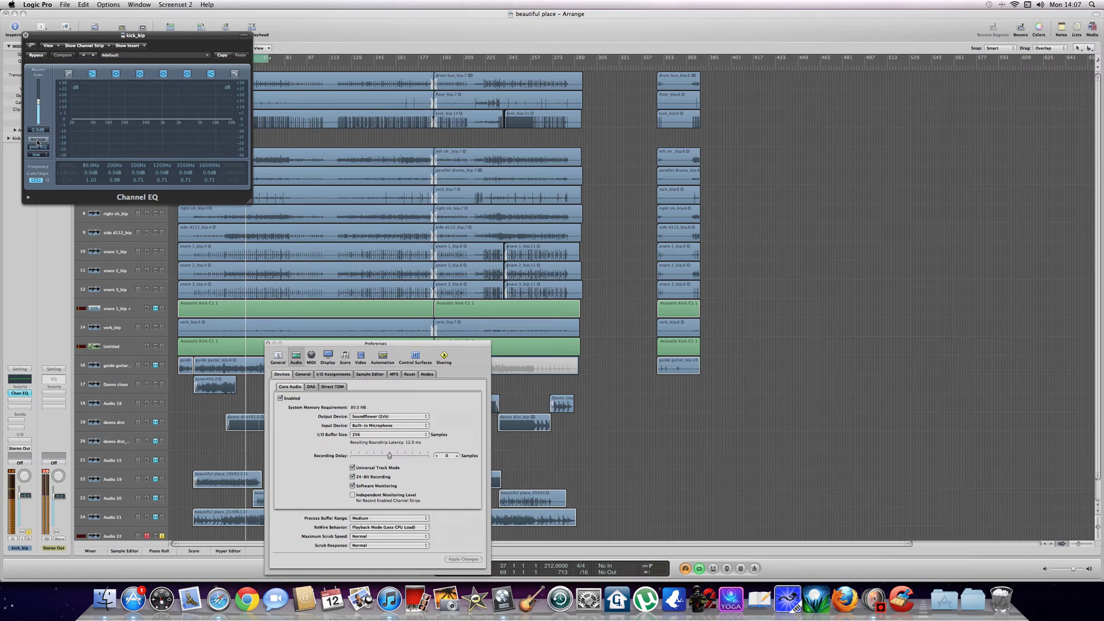
pyautogui.click(38, 140)
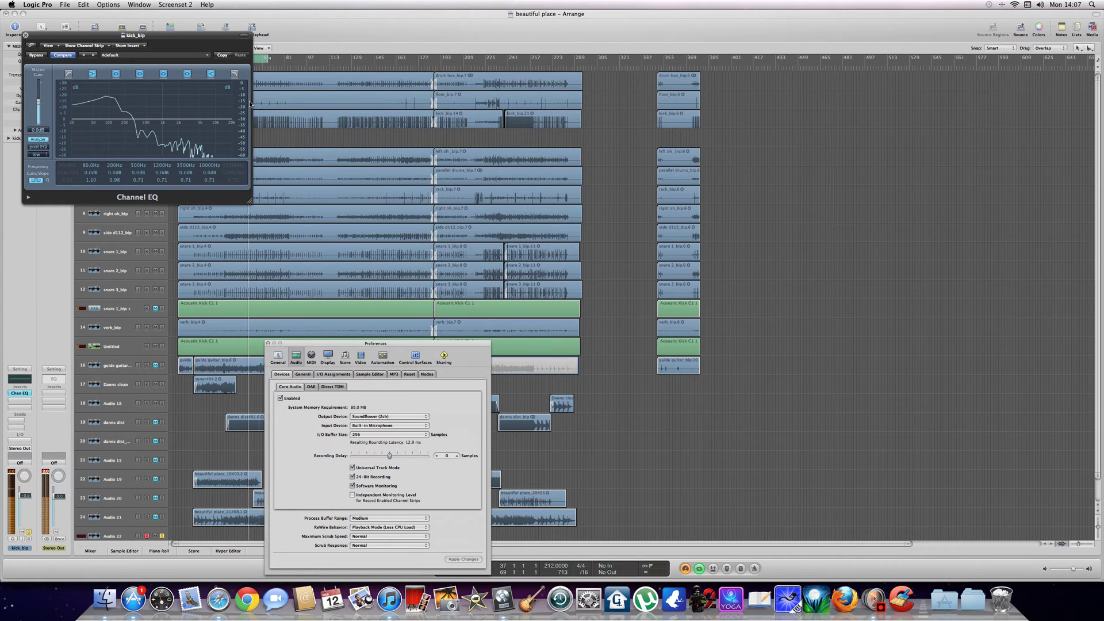
pyautogui.moveTo(242, 129); pyautogui.dragTo(244, 91)
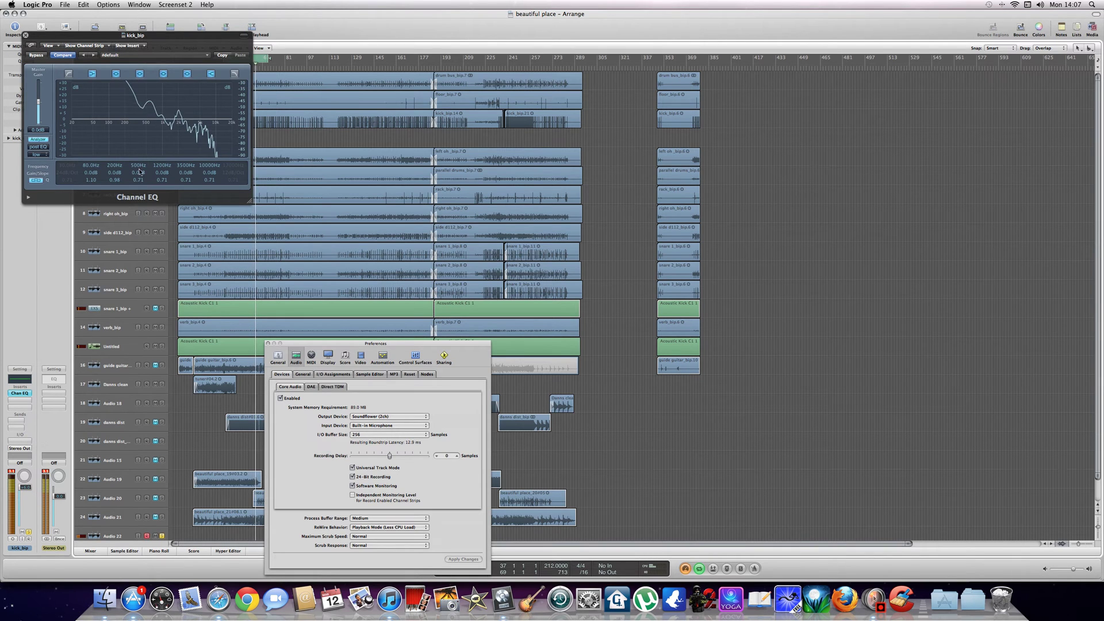
pyautogui.moveTo(159, 35); pyautogui.dragTo(227, 104)
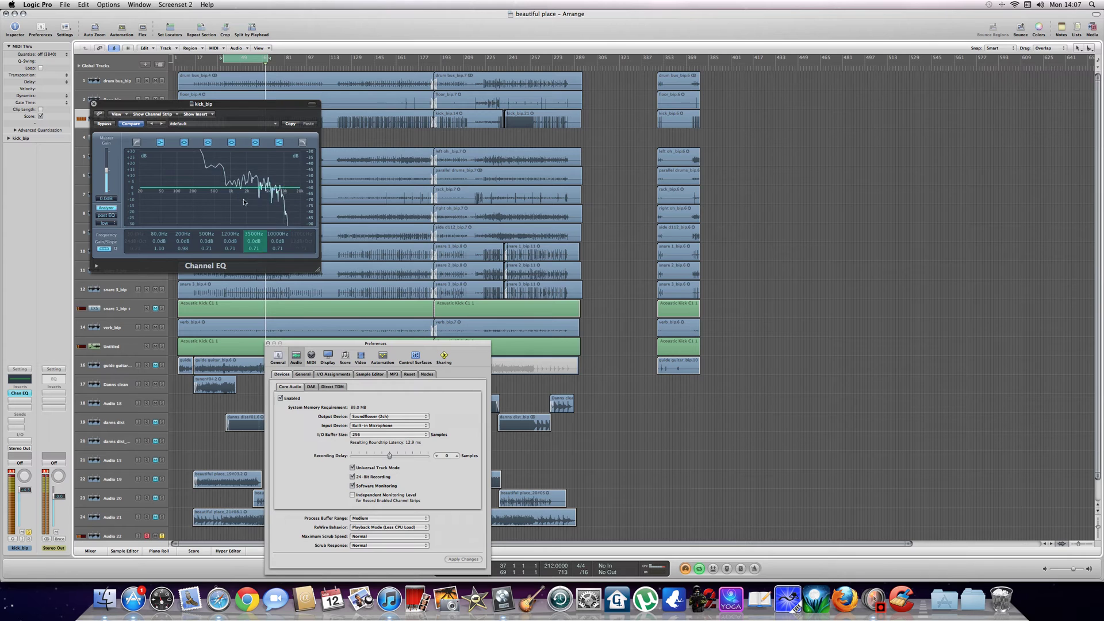
pyautogui.moveTo(237, 188)
pyautogui.mouseDown()
pyautogui.moveTo(235, 167)
pyautogui.moveTo(266, 173)
pyautogui.moveTo(178, 172)
pyautogui.moveTo(250, 172)
pyautogui.mouseUp()
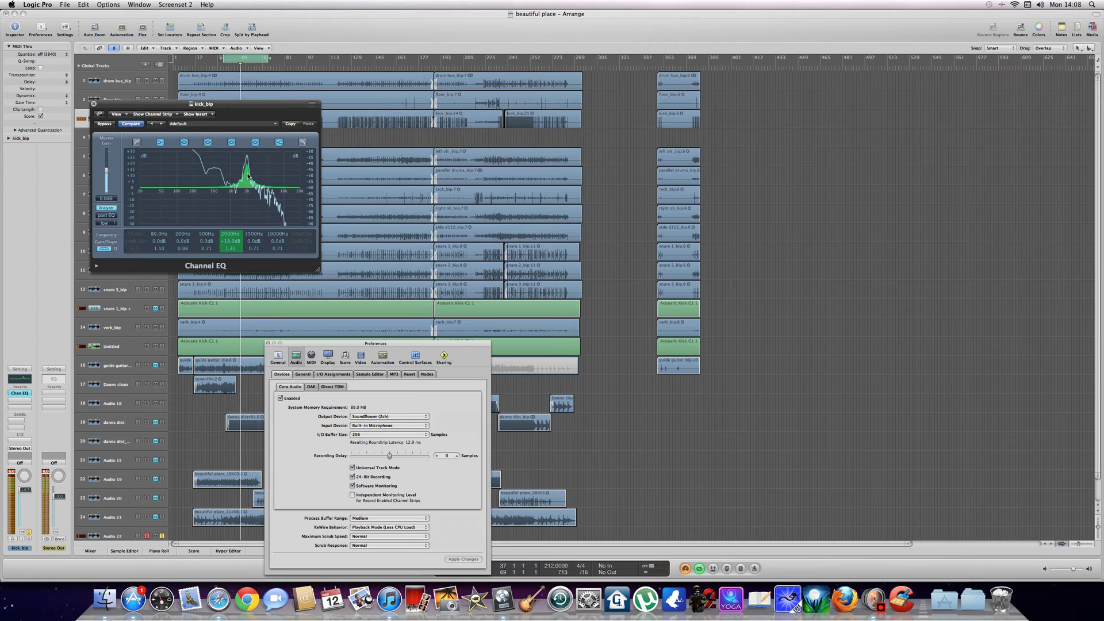
# Sweep the boosted band down to 1740 Hz, then cut the 540 Hz band to -24 dB
pyautogui.moveTo(239, 241)
pyautogui.mouseDown()
pyautogui.moveTo(227, 277)
pyautogui.moveTo(233, 235)
pyautogui.mouseUp()
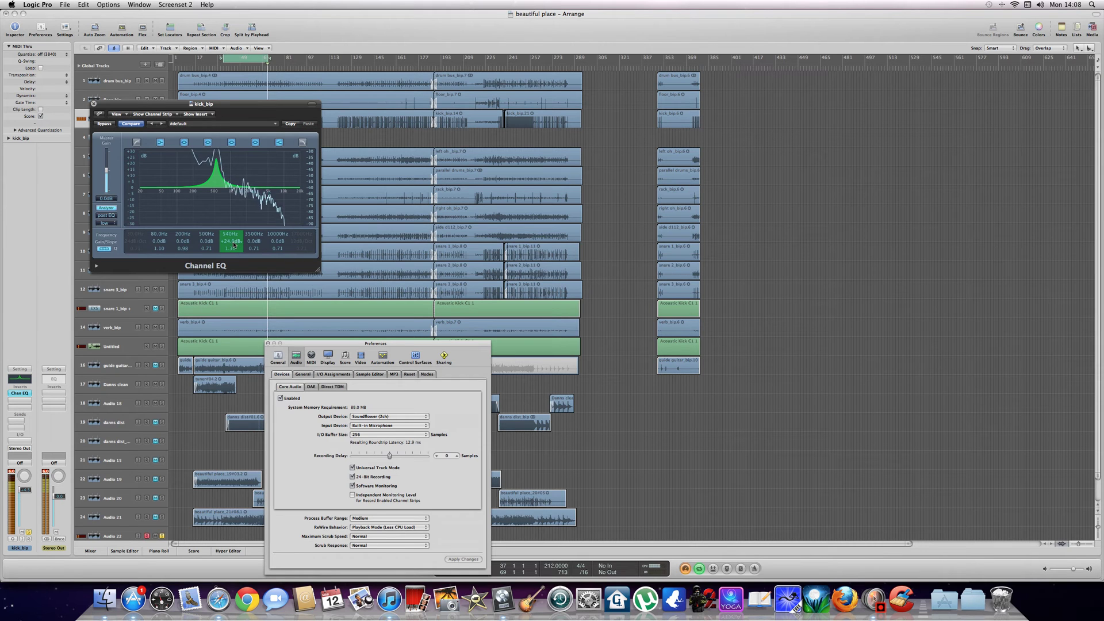
pyautogui.moveTo(236, 249); pyautogui.dragTo(237, 298)
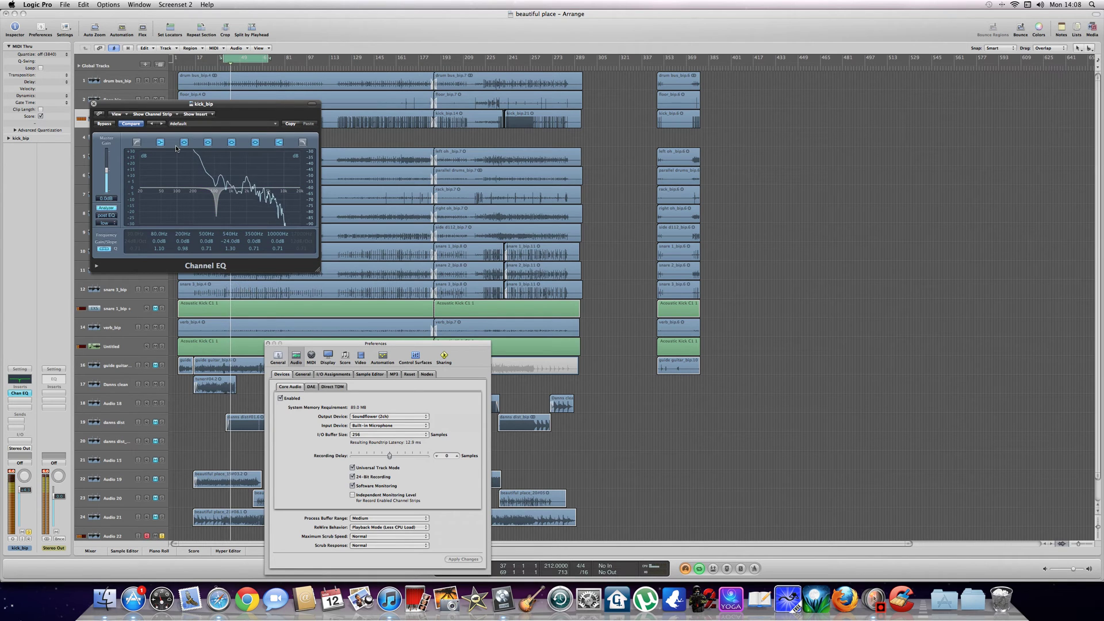
# A/B the kick with the Channel EQ bypassed, leaving it active
pyautogui.click(109, 125)
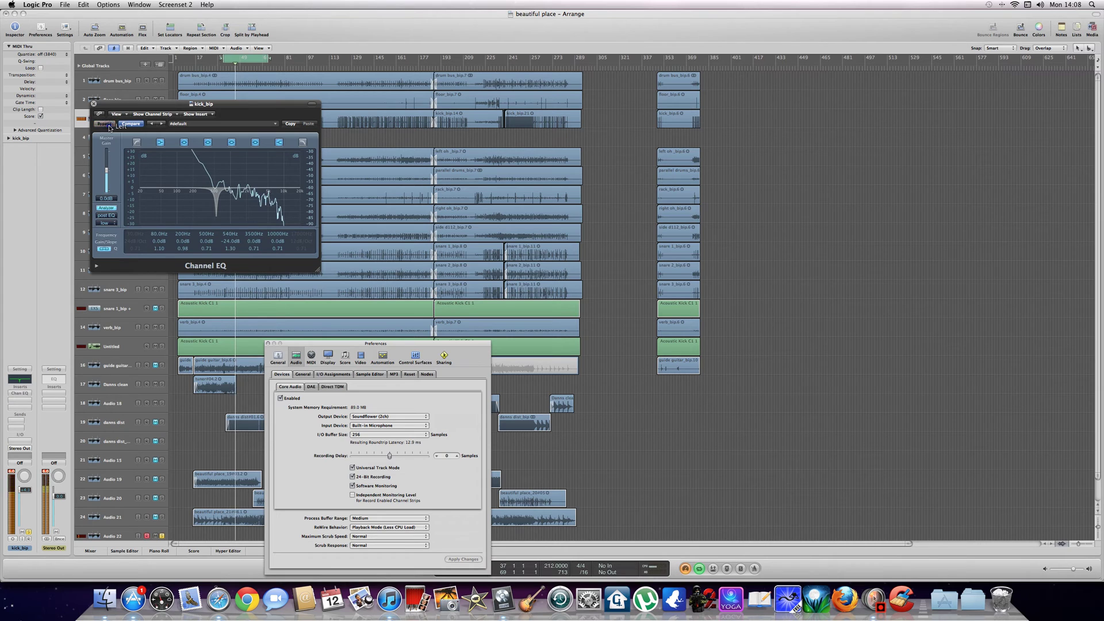
pyautogui.click(104, 124)
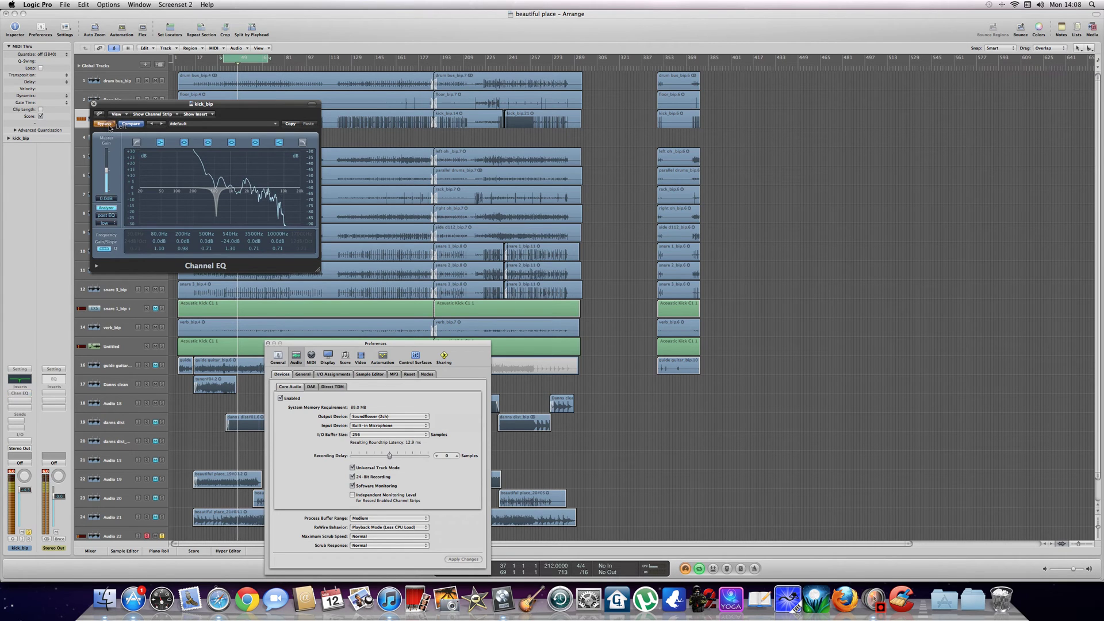
pyautogui.click(109, 125)
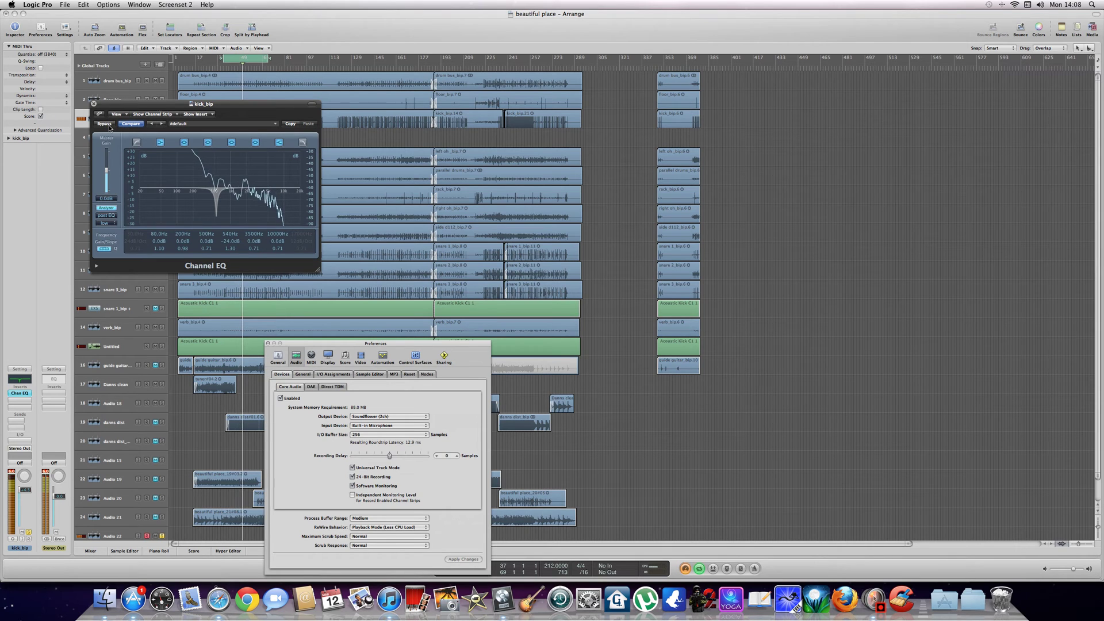
# Boost a band to Q 2.10, sweep it down, and cut 240 Hz to -24 dB
pyautogui.moveTo(262, 197); pyautogui.dragTo(246, 163)
pyautogui.moveTo(262, 249); pyautogui.dragTo(260, 242)
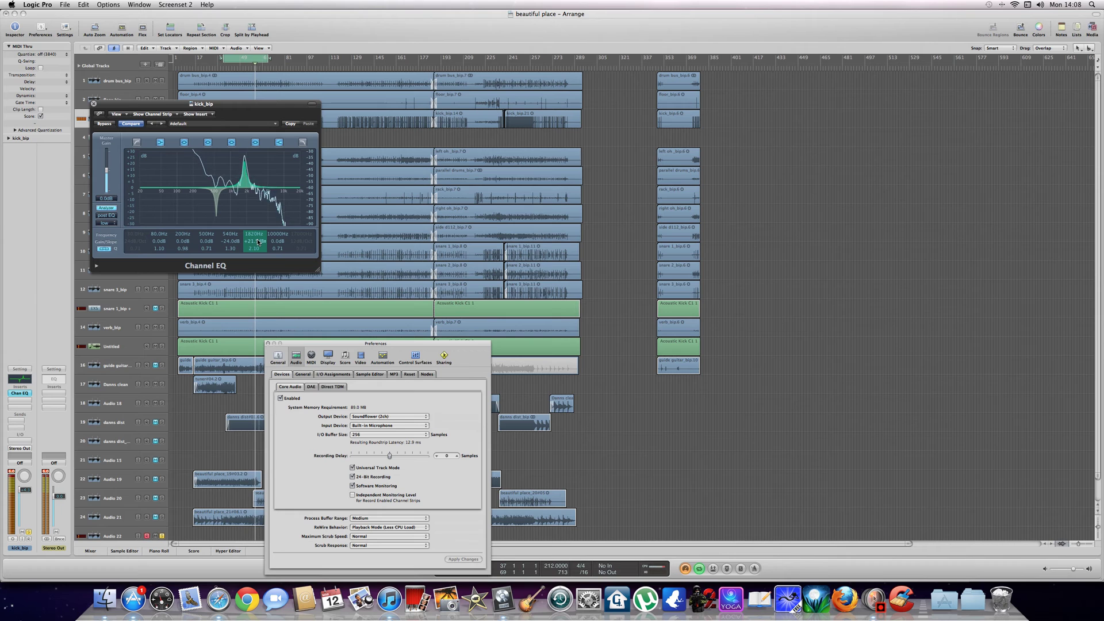
pyautogui.moveTo(257, 243); pyautogui.dragTo(253, 296)
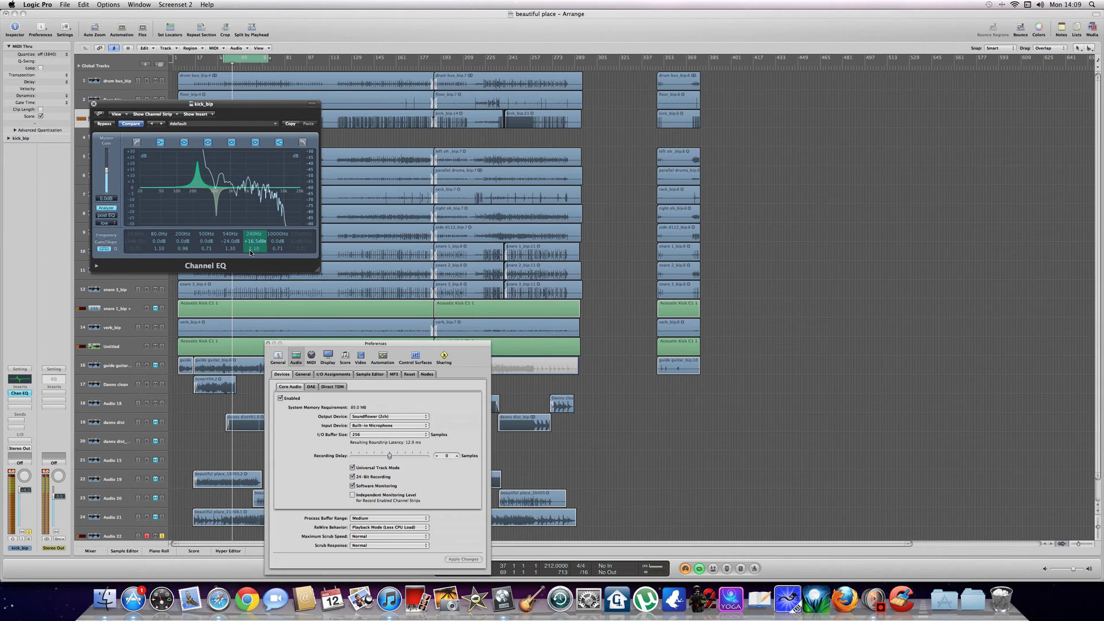
pyautogui.moveTo(250, 253); pyautogui.dragTo(243, 280)
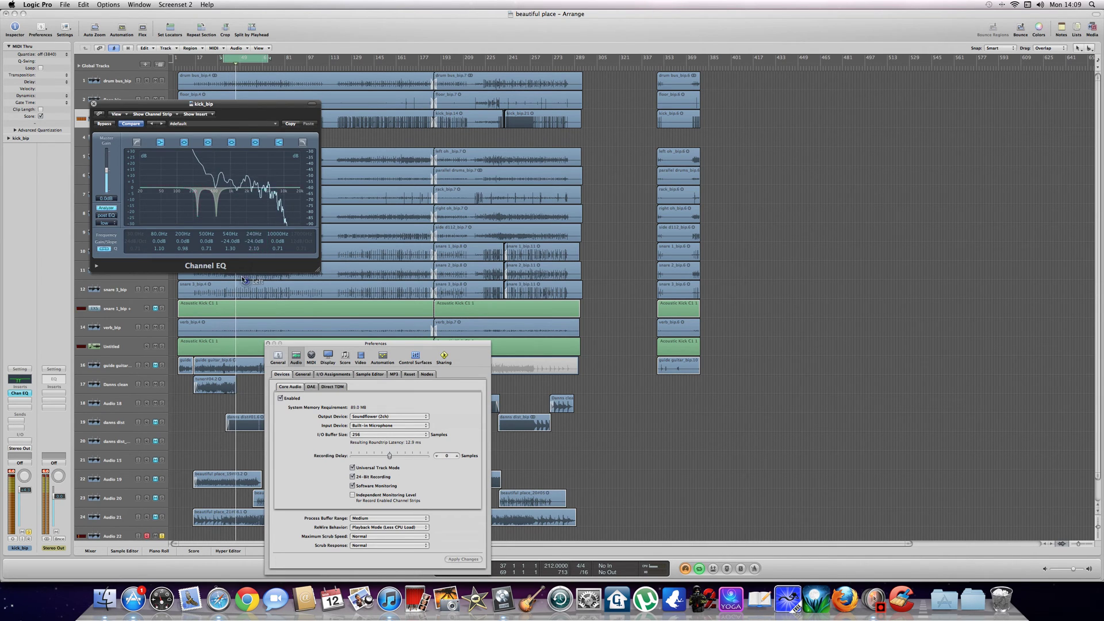
# Toggle the Channel EQ bypass repeatedly to compare, ending with it on
pyautogui.click(105, 124)
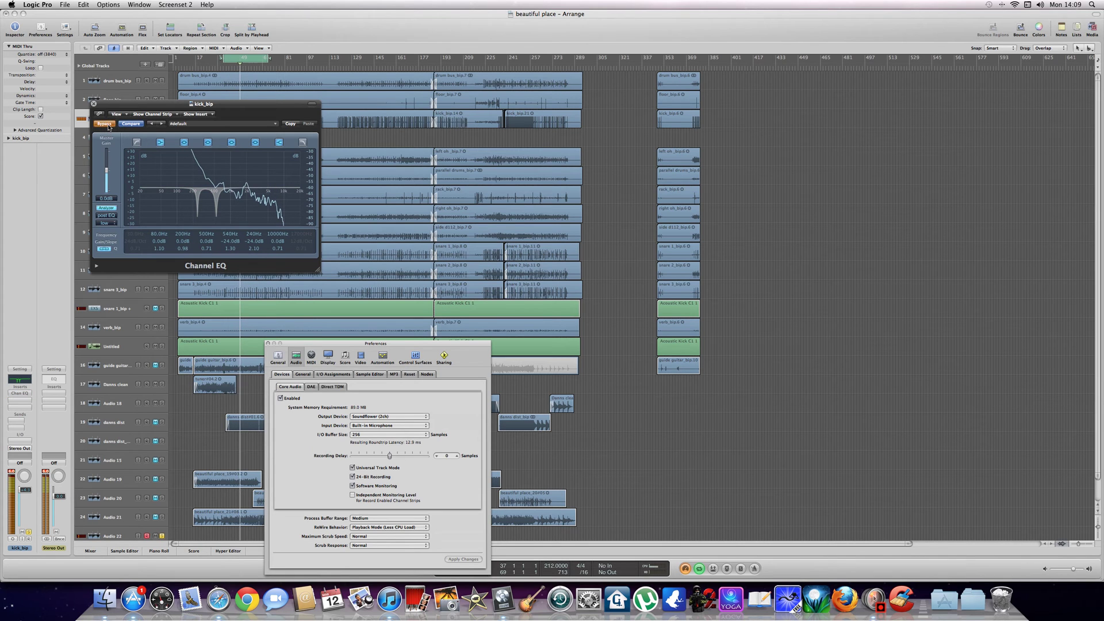
pyautogui.click(106, 125)
pyautogui.click(105, 125)
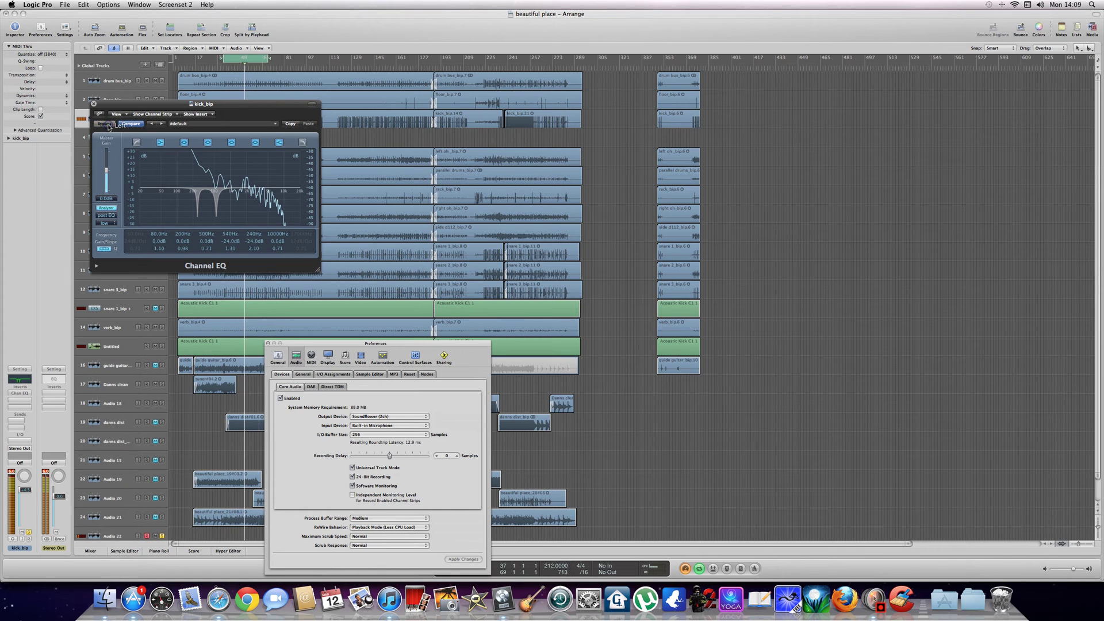
pyautogui.click(105, 124)
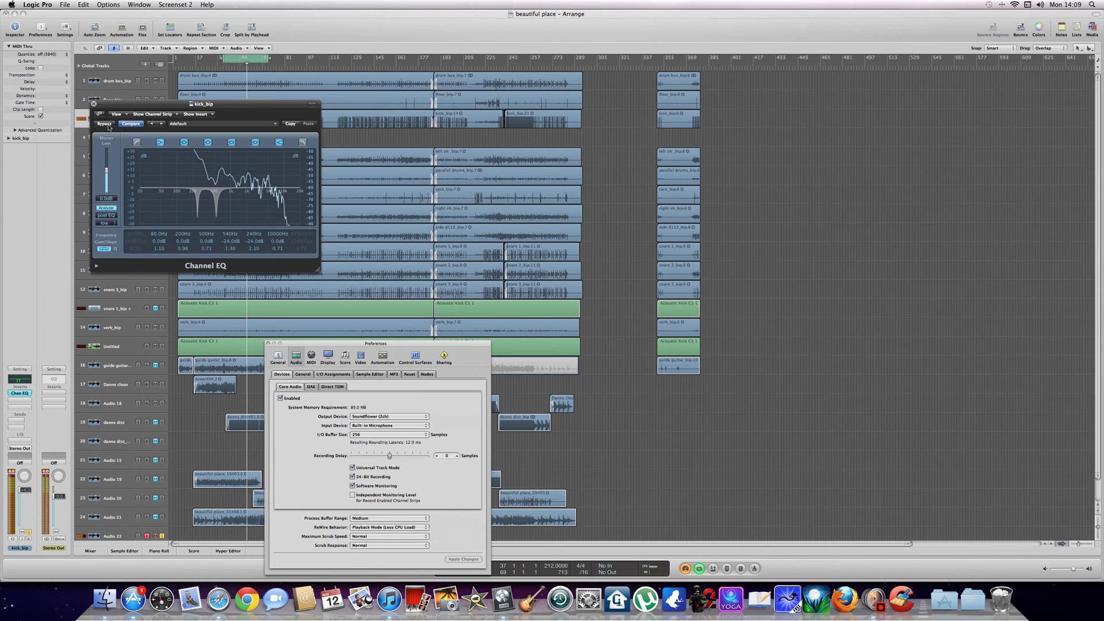
pyautogui.click(105, 124)
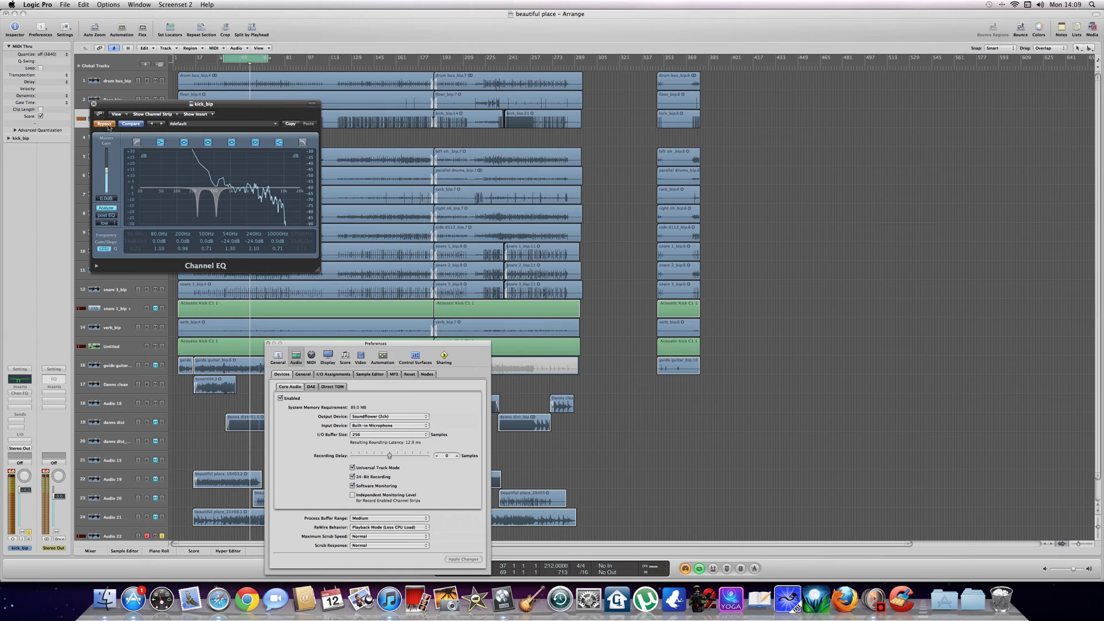
pyautogui.click(105, 124)
pyautogui.click(105, 124)
pyautogui.click(105, 124)
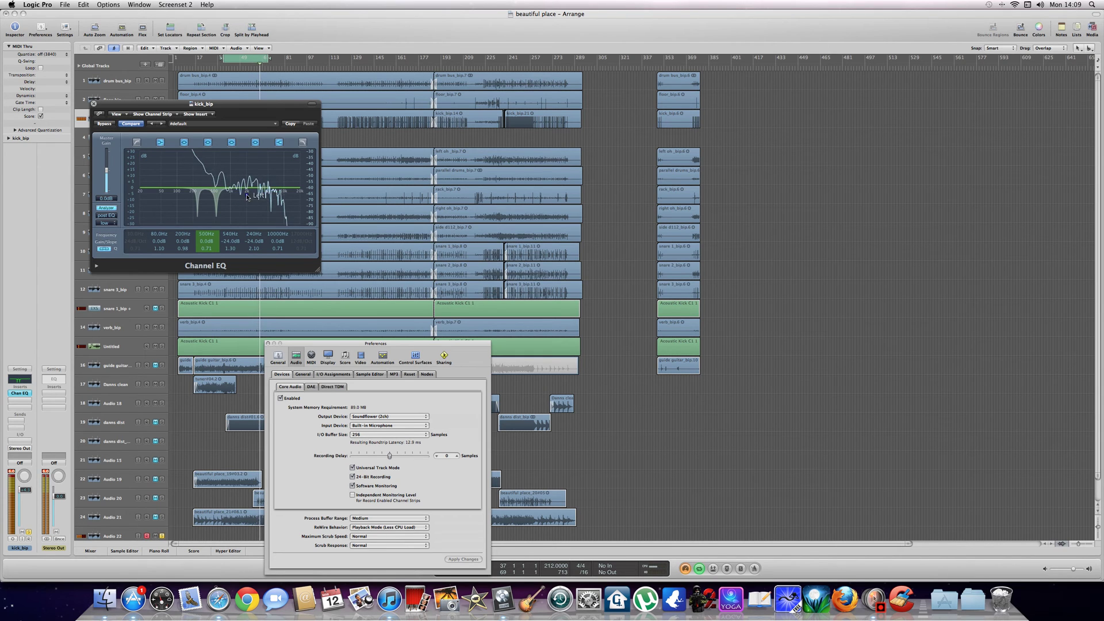
# Sweep boosted bands to locate the kick resonance near 2000 Hz
pyautogui.moveTo(248, 193); pyautogui.dragTo(249, 188)
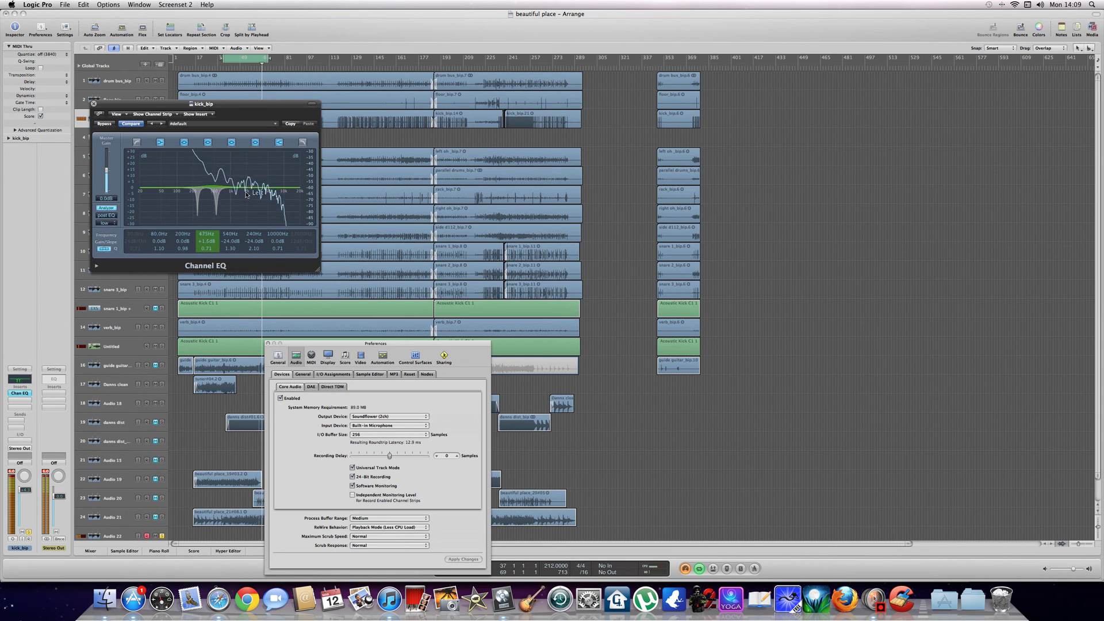
pyautogui.moveTo(263, 194); pyautogui.dragTo(264, 195)
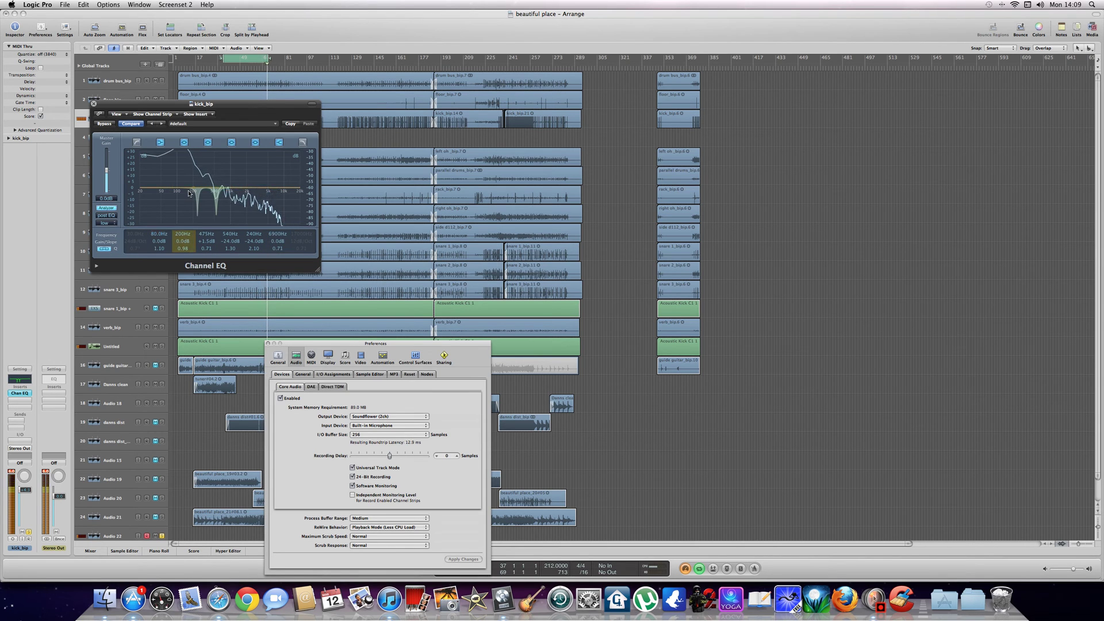
pyautogui.moveTo(196, 193); pyautogui.dragTo(246, 151)
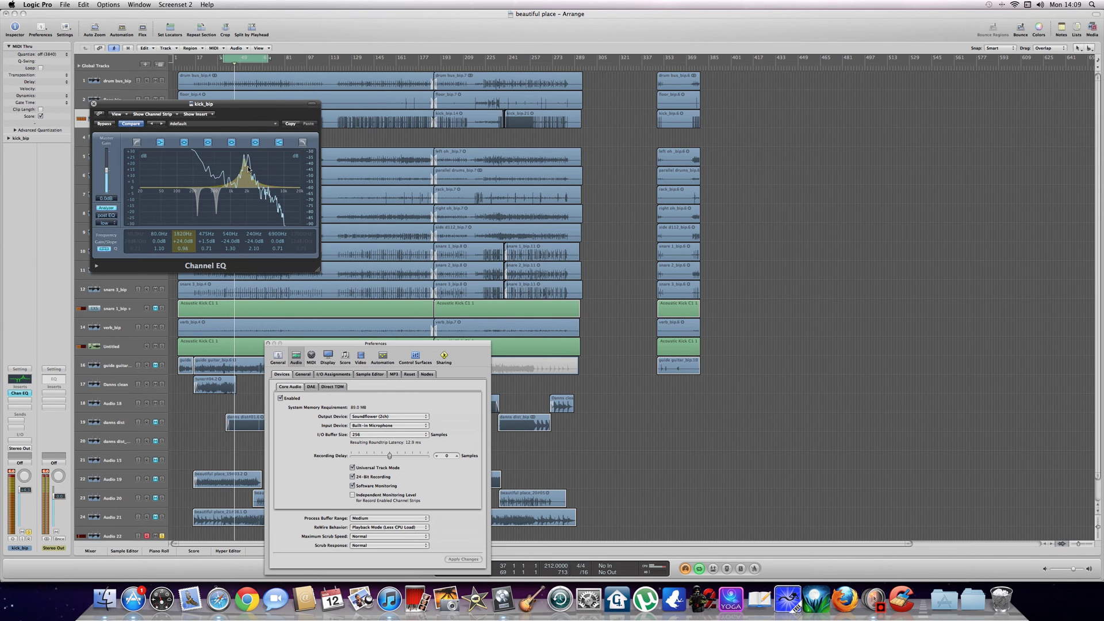
pyautogui.moveTo(248, 168); pyautogui.dragTo(248, 168)
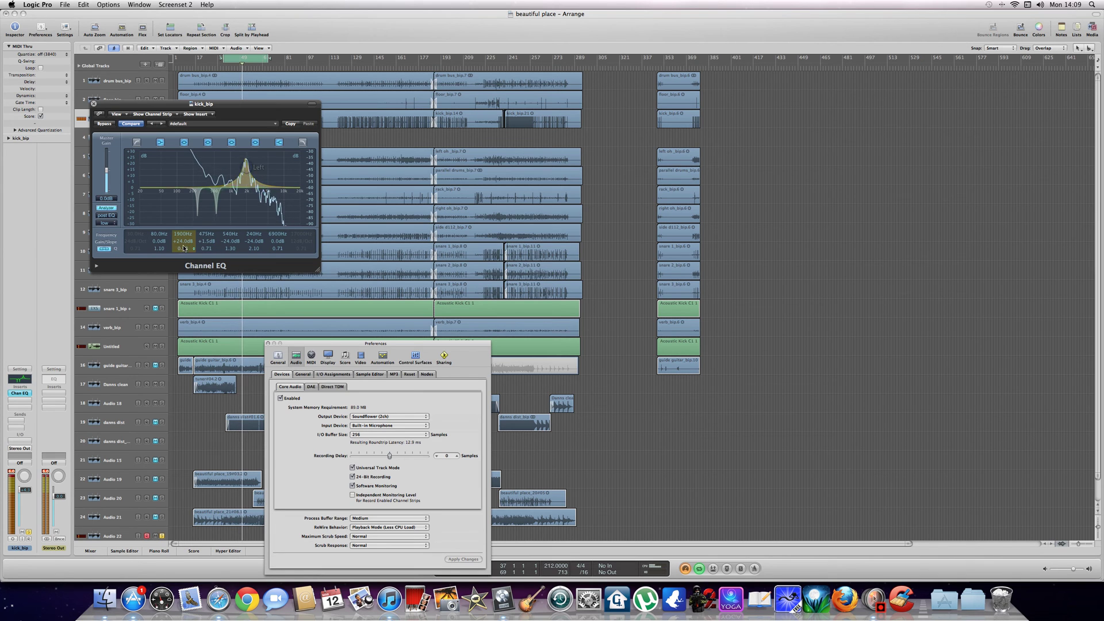
# Turn the 1900 Hz band into a -12 dB cut with Q 0.21
pyautogui.moveTo(183, 244)
pyautogui.mouseDown()
pyautogui.moveTo(183, 266)
pyautogui.moveTo(185, 249)
pyautogui.mouseUp()
pyautogui.moveTo(311, 181); pyautogui.dragTo(309, 207)
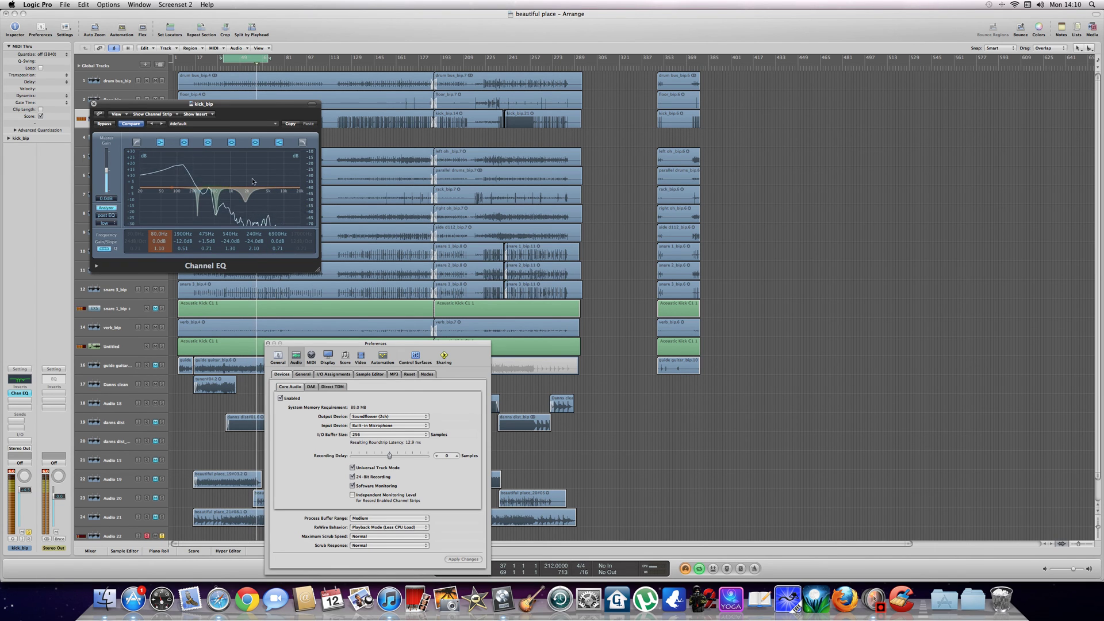
pyautogui.moveTo(309, 190); pyautogui.dragTo(310, 178)
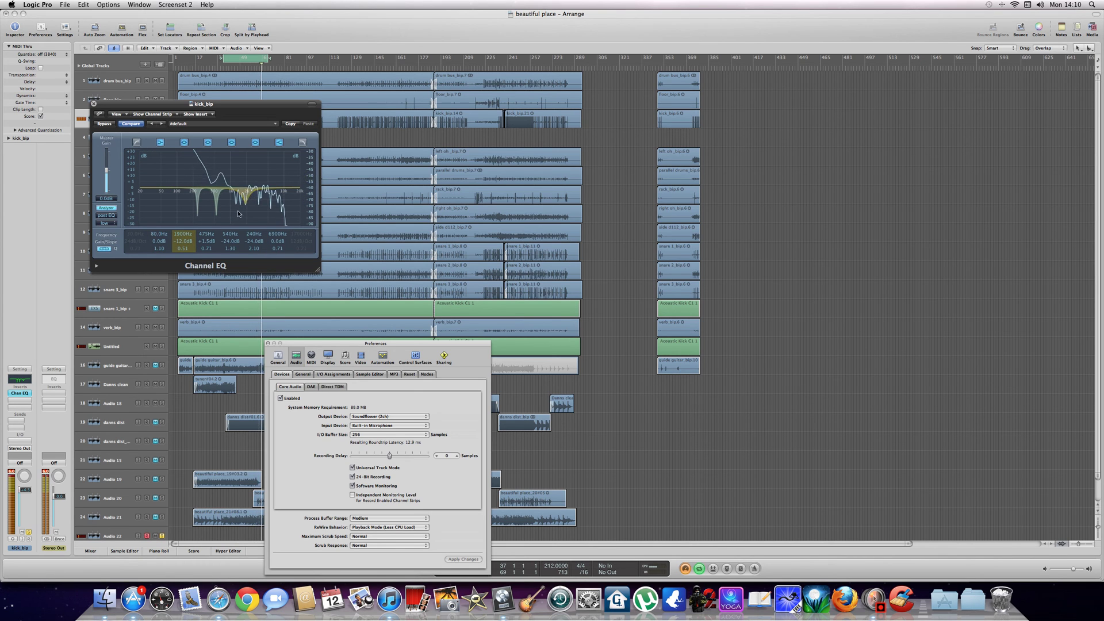
pyautogui.moveTo(184, 249); pyautogui.dragTo(183, 253)
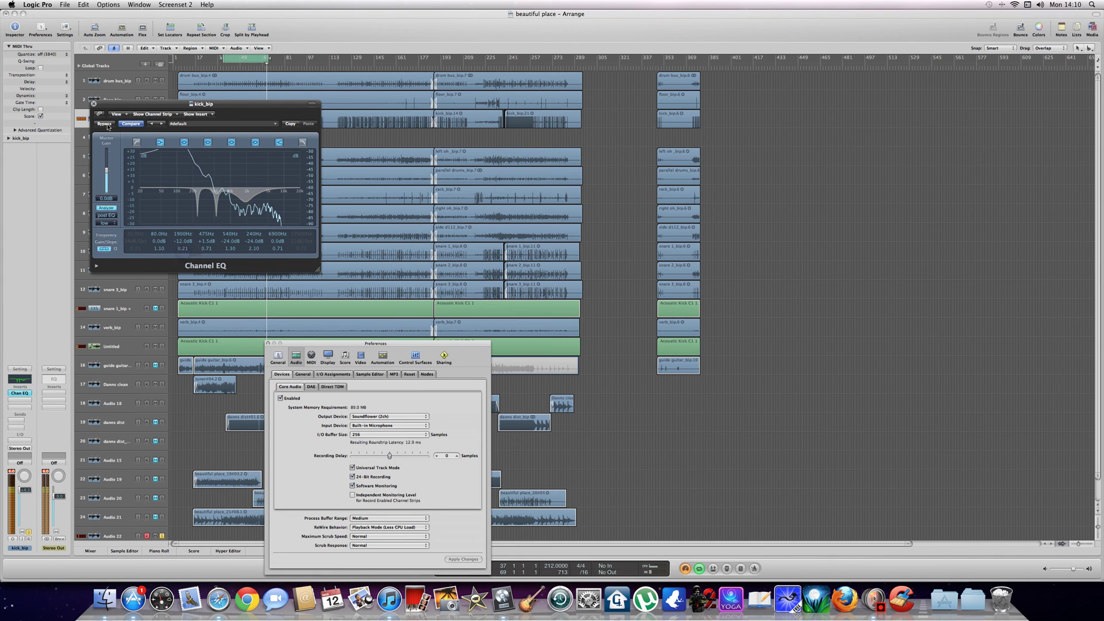
# A/B the kick through the EQ bypass, drag the EQ window right, and unsolo kick_bip
pyautogui.click(105, 125)
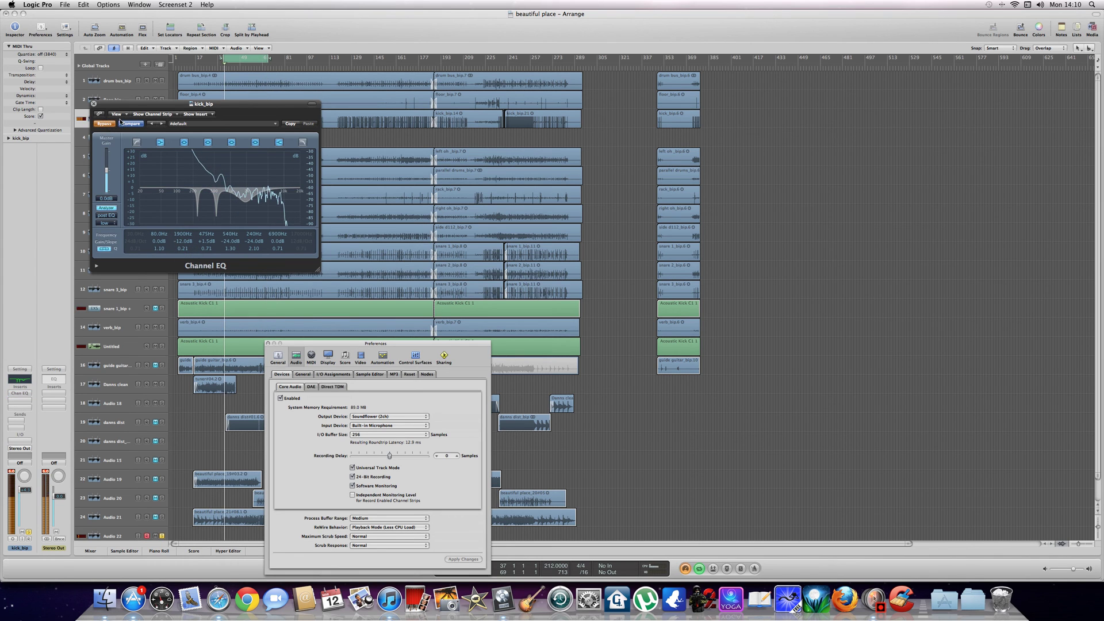
pyautogui.click(110, 125)
pyautogui.click(111, 125)
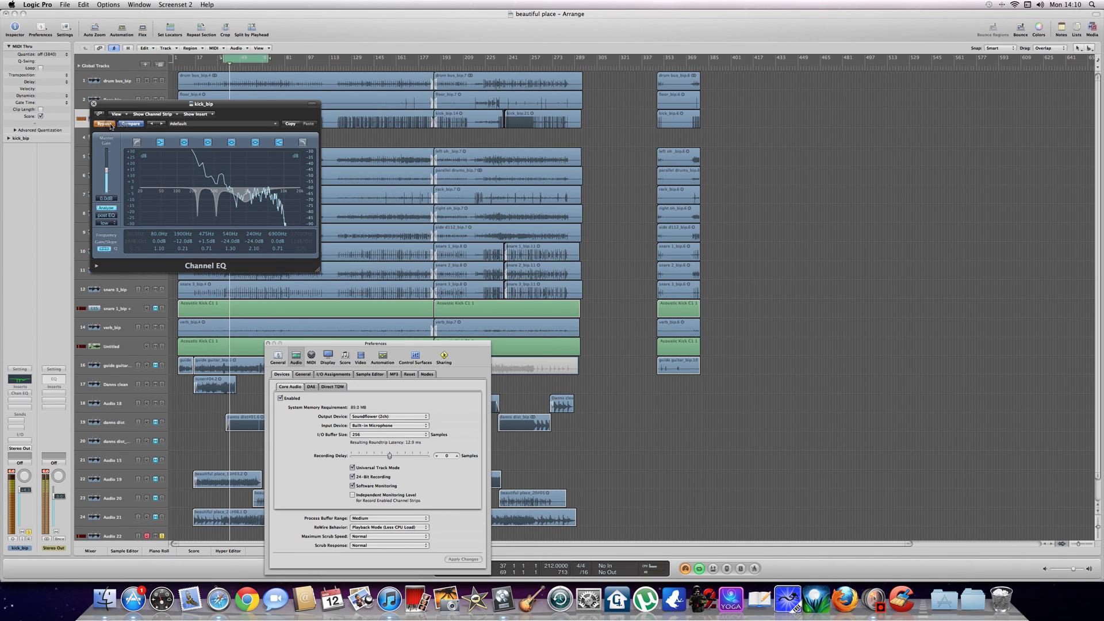
pyautogui.click(111, 125)
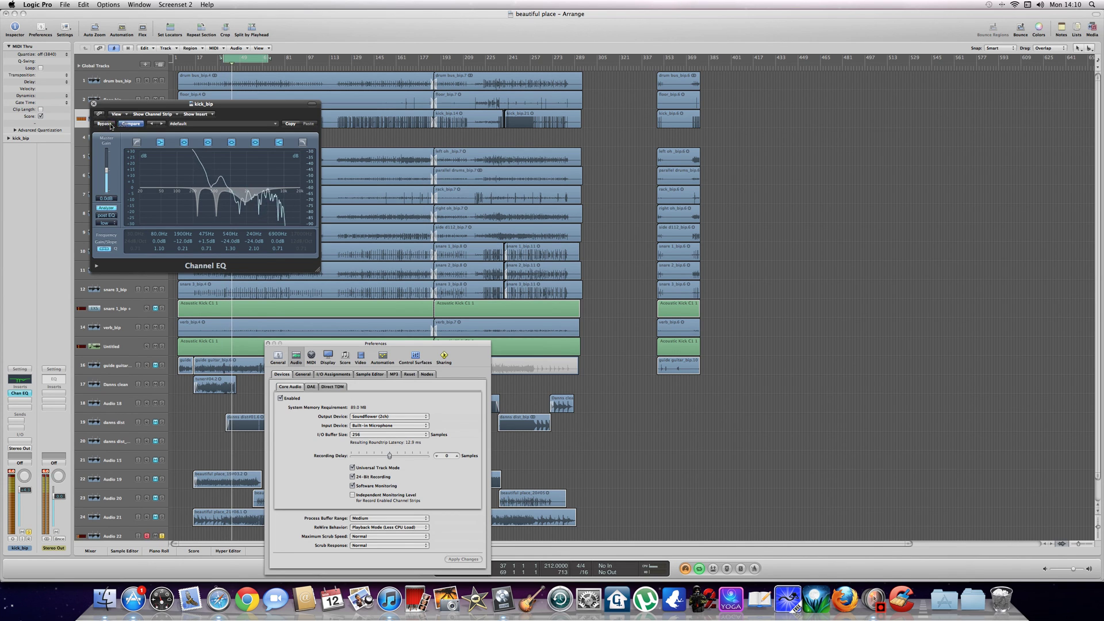
pyautogui.click(111, 125)
pyautogui.click(113, 126)
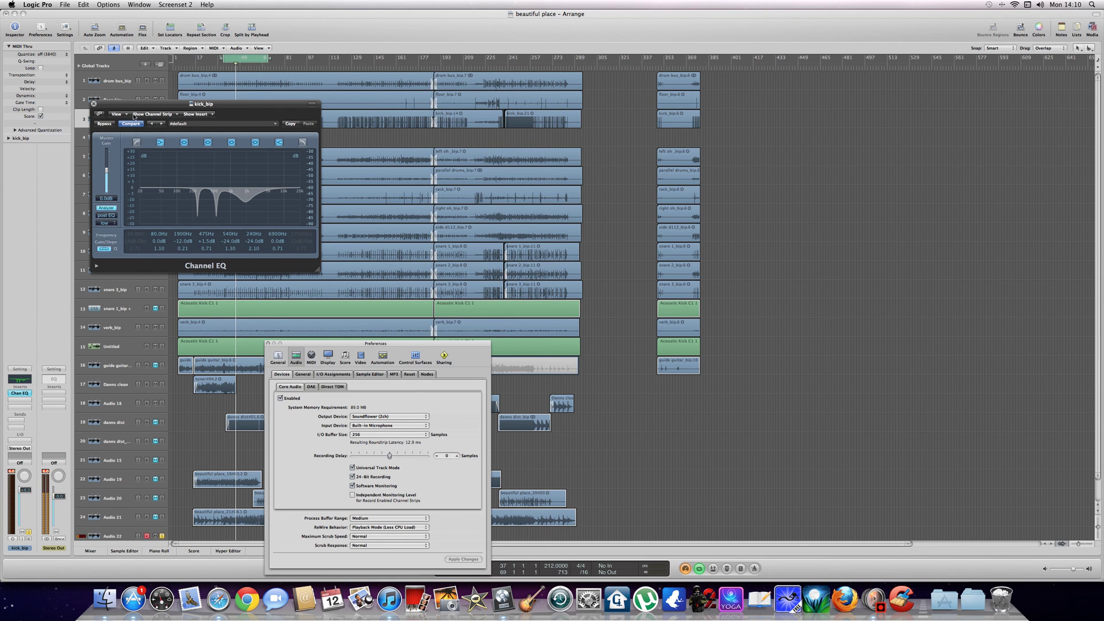
pyautogui.moveTo(144, 107); pyautogui.dragTo(626, 214)
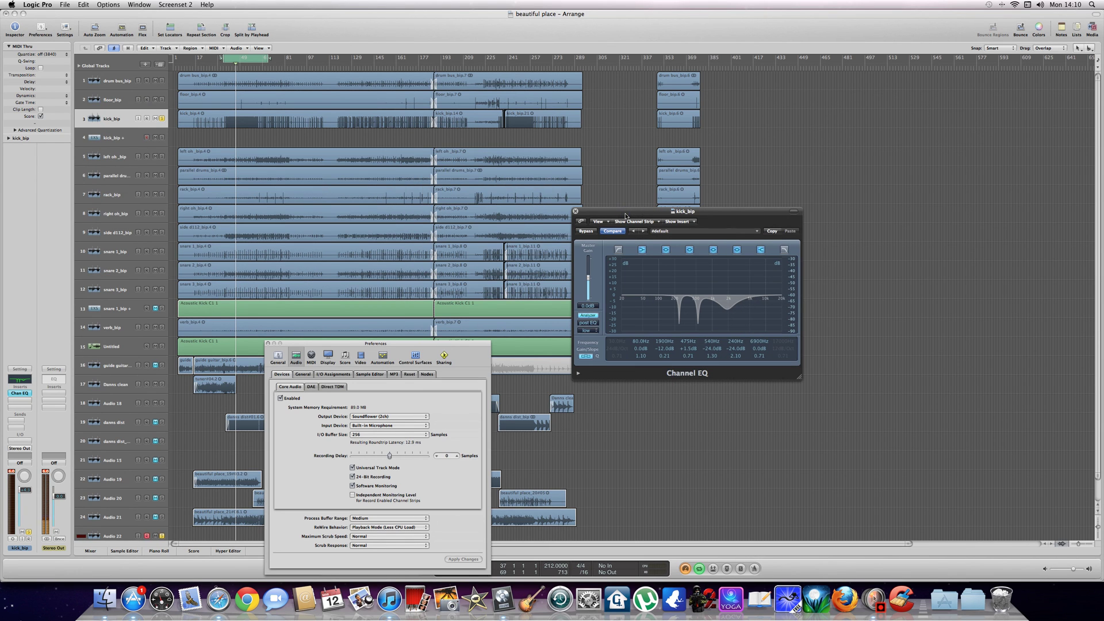
pyautogui.click(163, 119)
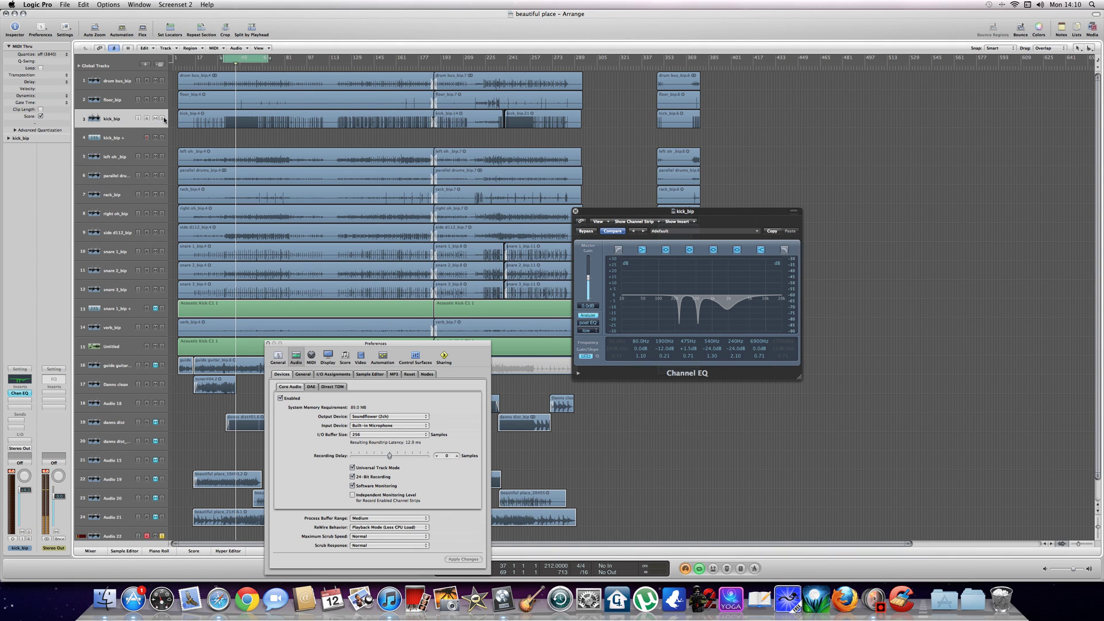